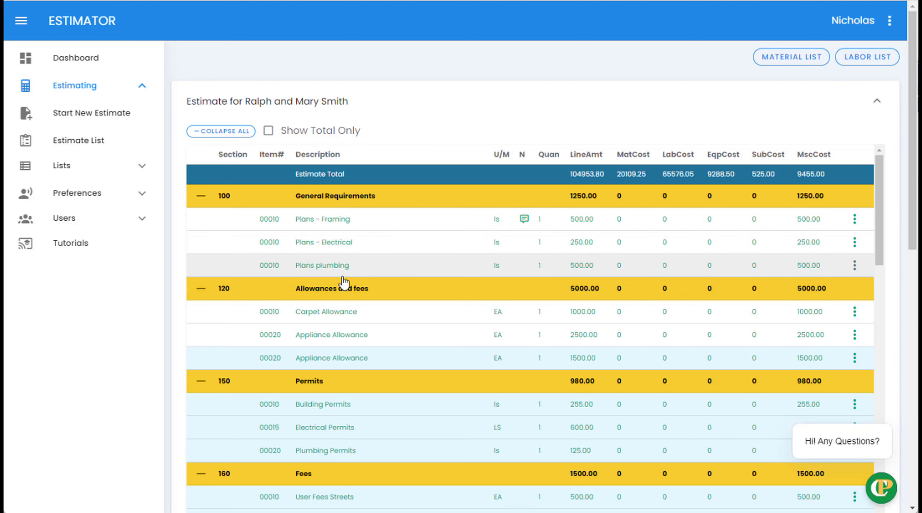
- Inspect the 15" Perimeter Foundation line and close its editor without saving
scroll(365, 316, "down", 1)
scroll(364, 316, "down", 8)
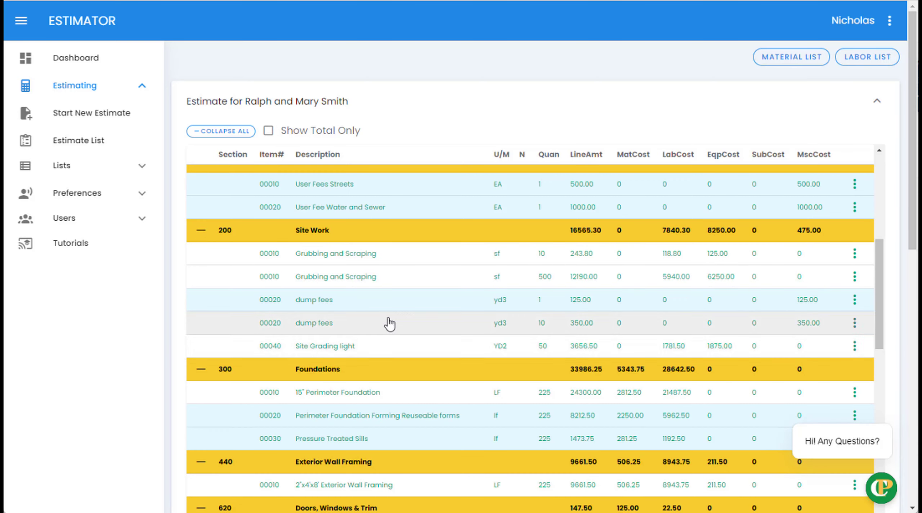
scroll(389, 324, "down", 3)
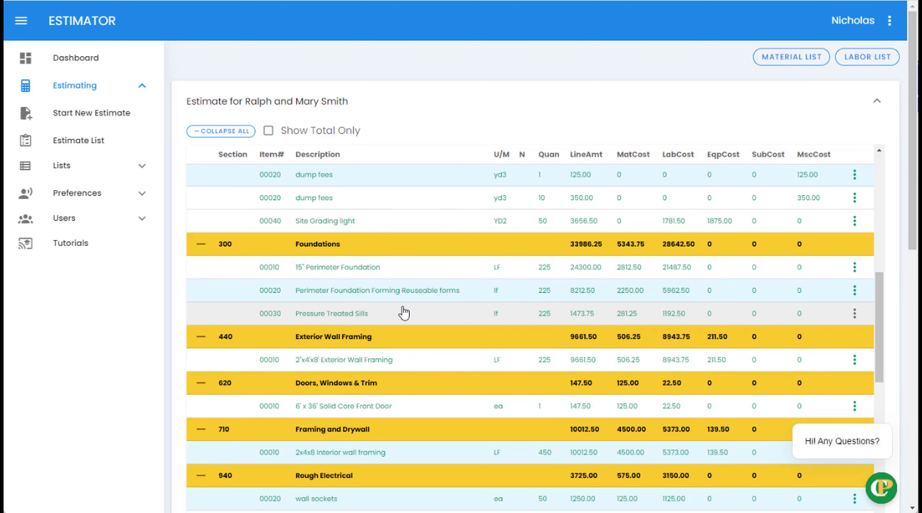
left_click(342, 271)
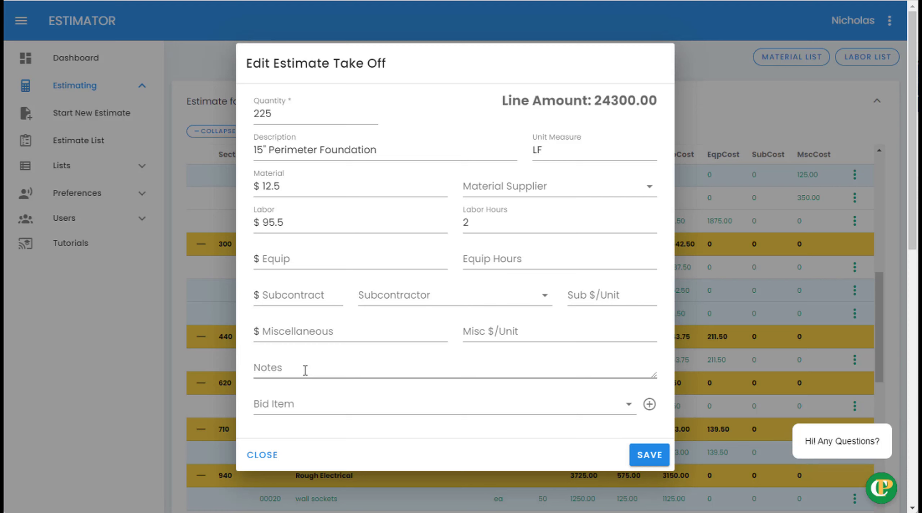
left_click(268, 458)
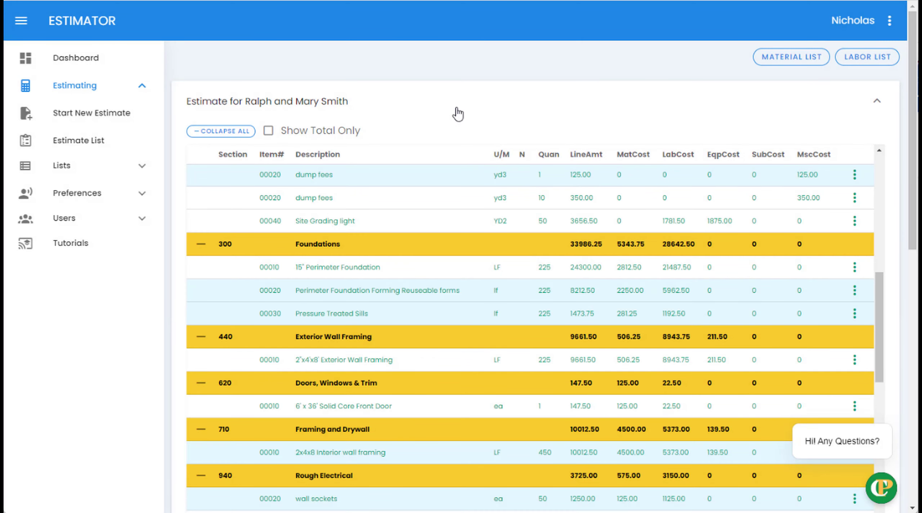
- Open estimate 100's print preview from the Estimate List with print options shown
left_click(95, 147)
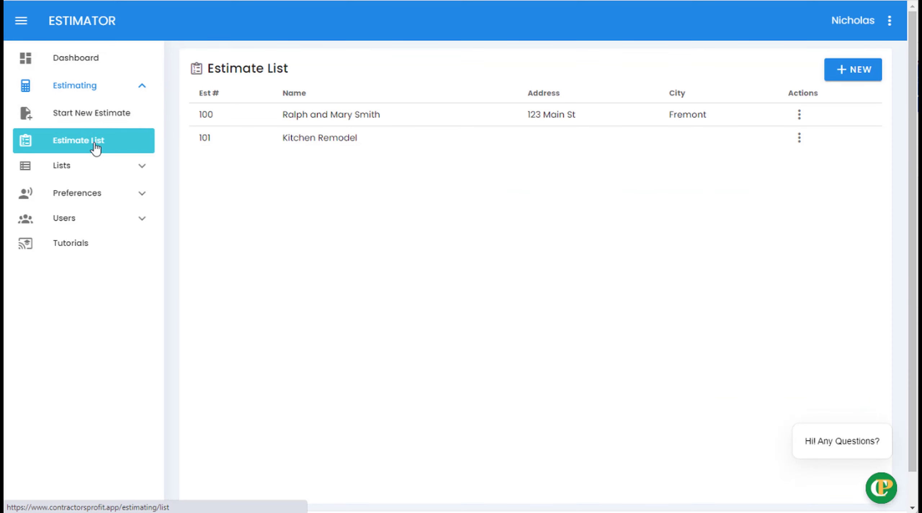
left_click(799, 117)
left_click(839, 224)
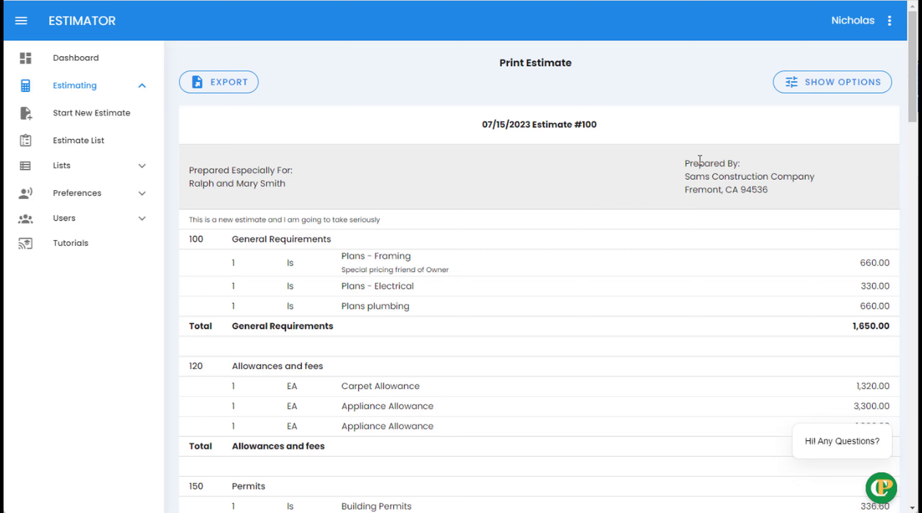
left_click(822, 87)
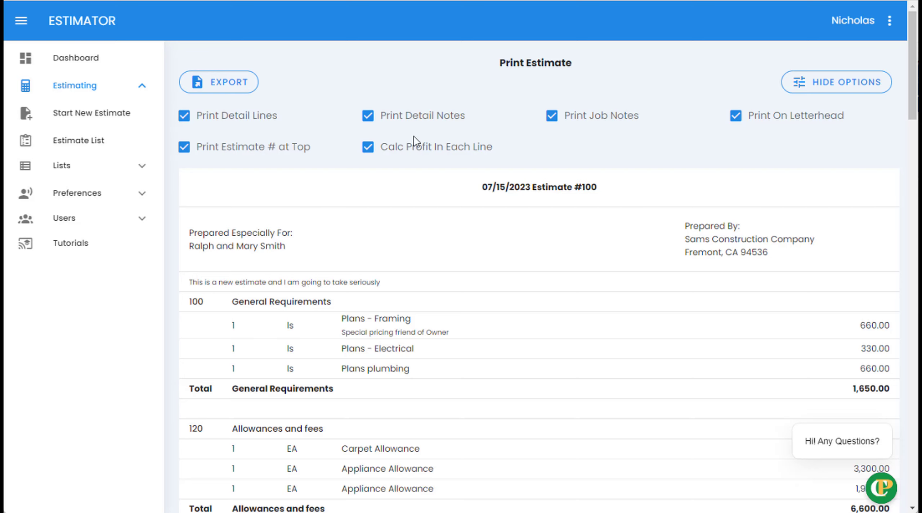
scroll(435, 176, "down", 15)
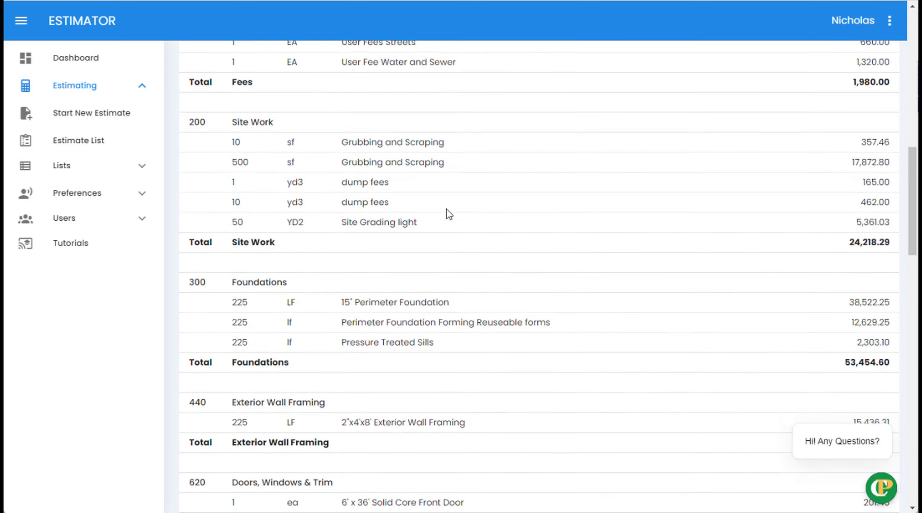
scroll(446, 213, "down", 20)
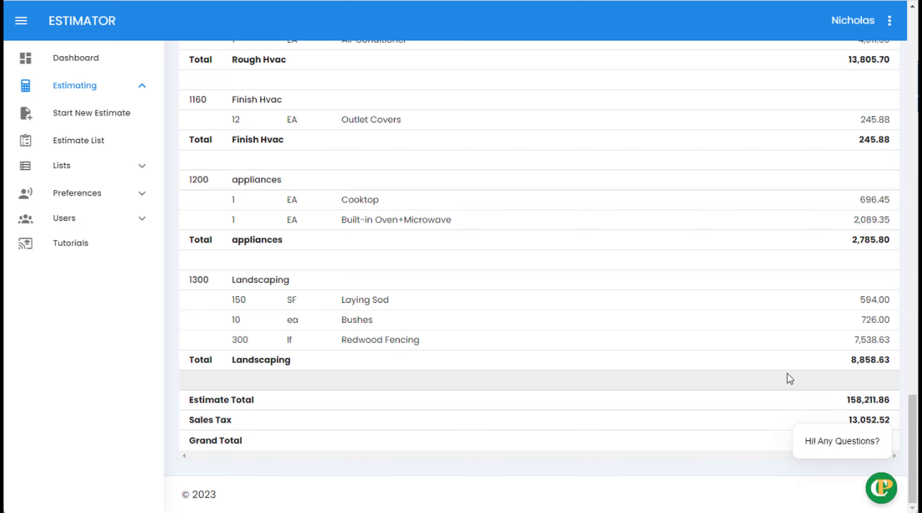
scroll(787, 374, "up", 2)
scroll(787, 374, "down", 2)
scroll(787, 374, "up", 2)
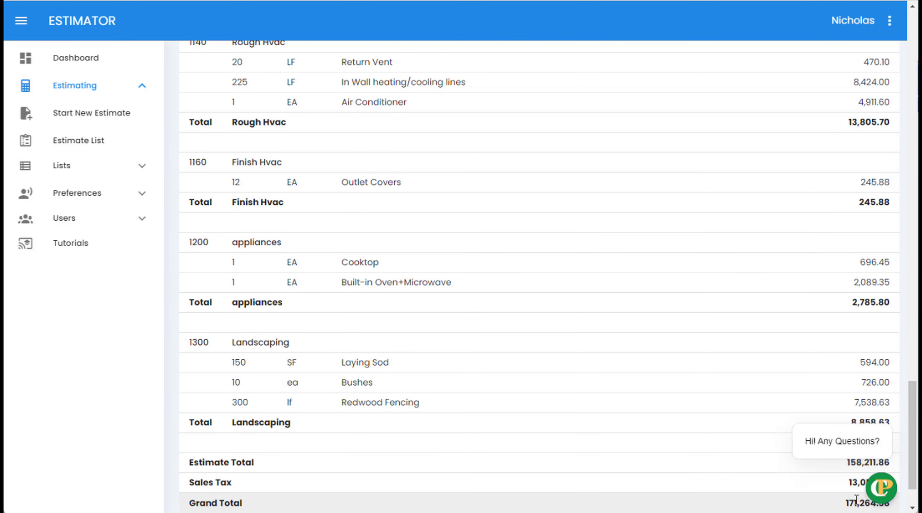
scroll(771, 340, "up", 6)
scroll(769, 335, "up", 20)
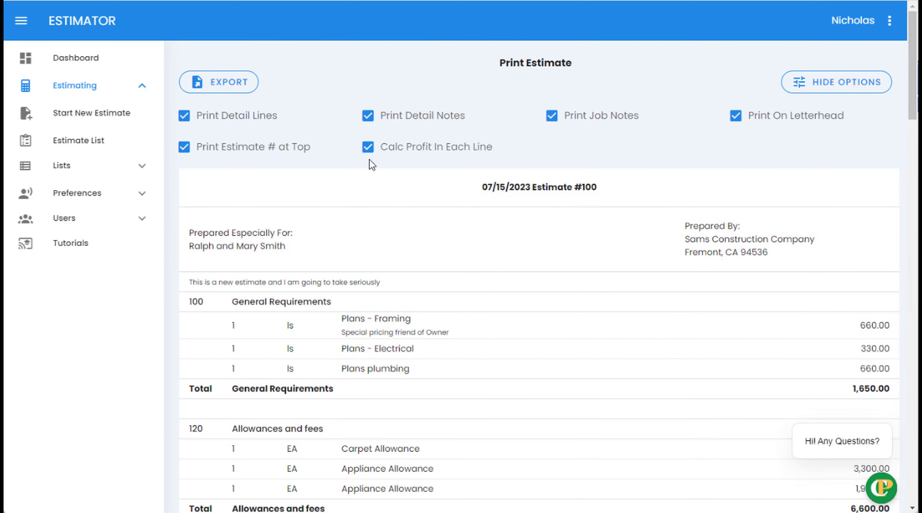
left_click(367, 147)
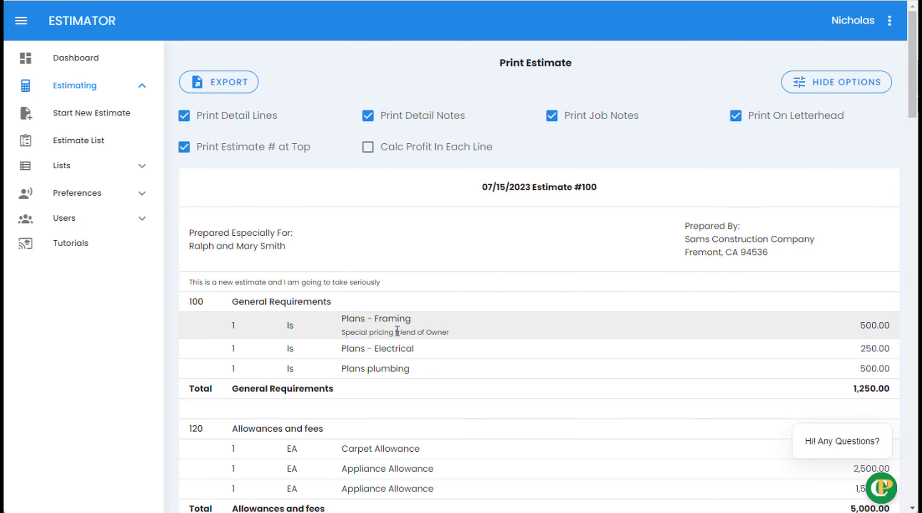
scroll(502, 366, "down", 6)
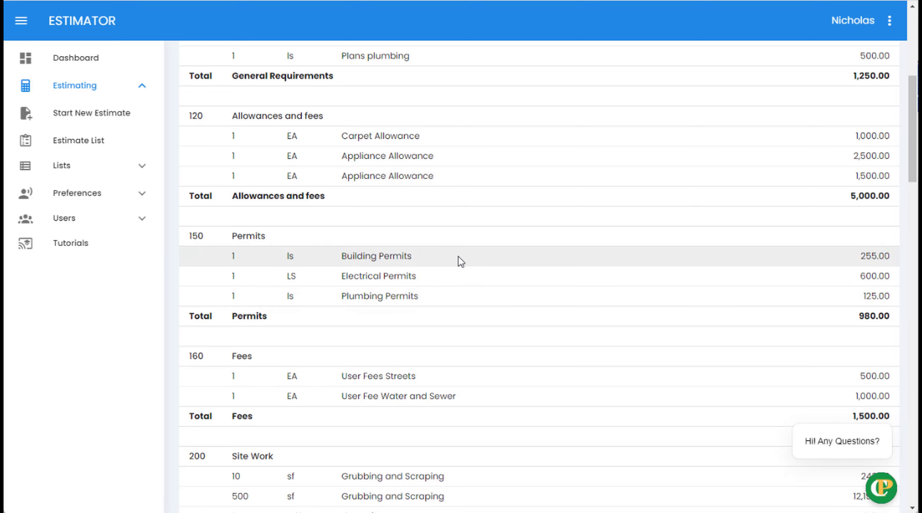
scroll(465, 273, "down", 4)
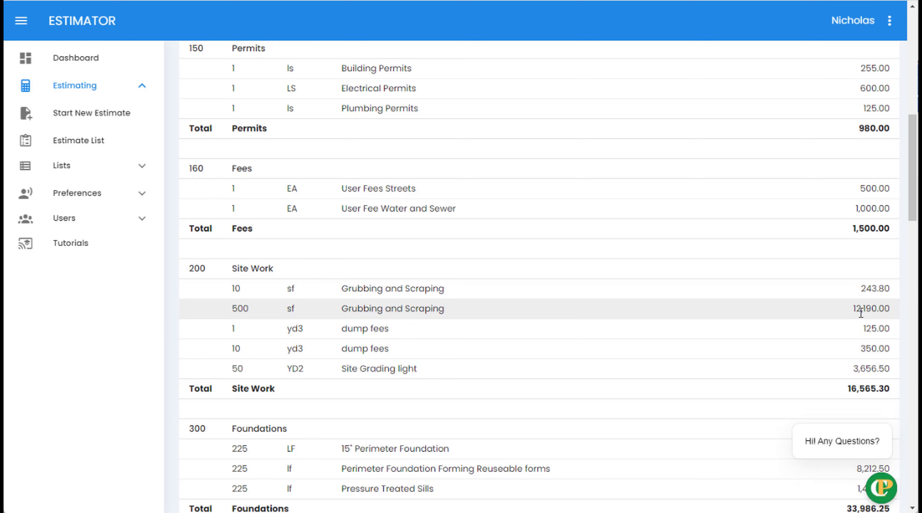
scroll(514, 215, "up", 12)
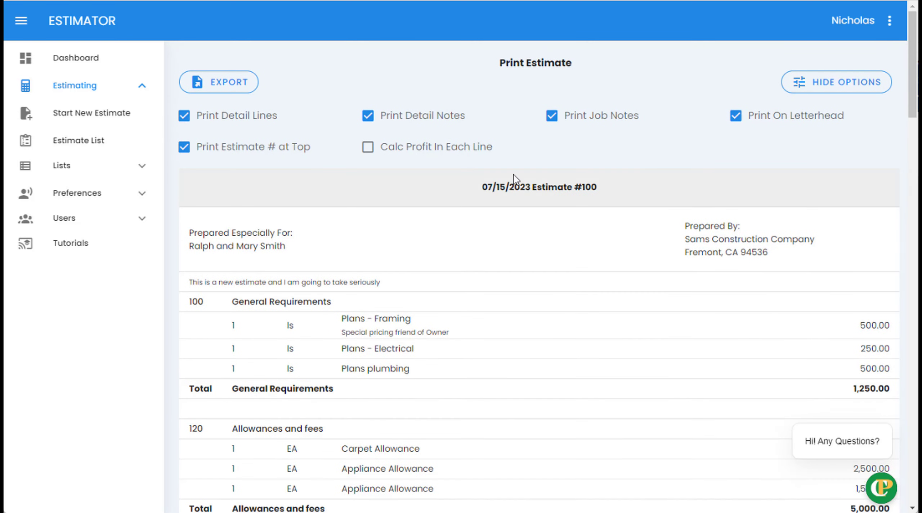
left_click(367, 147)
scroll(511, 184, "down", 12)
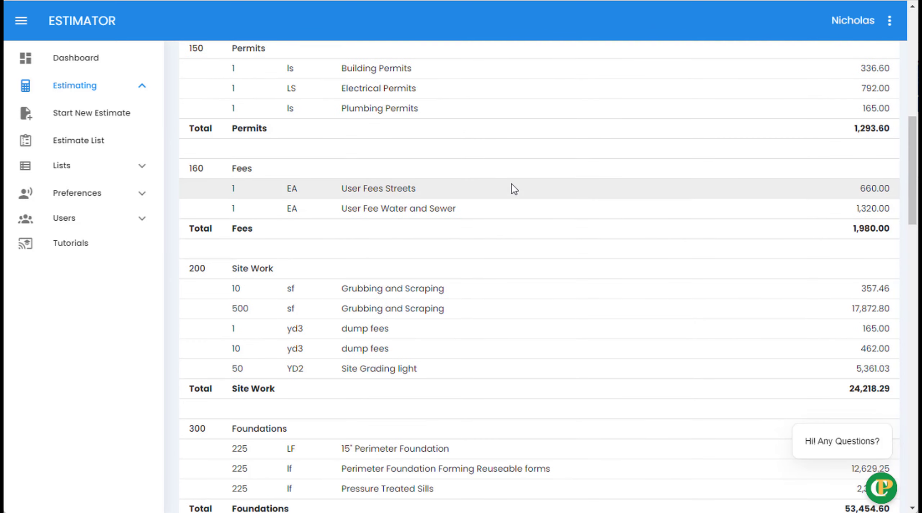
scroll(514, 189, "down", 2)
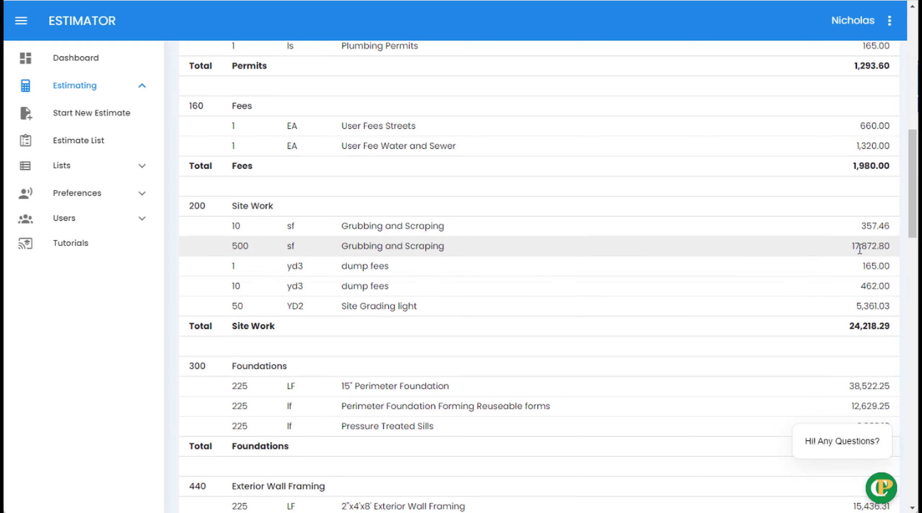
scroll(636, 268, "up", 12)
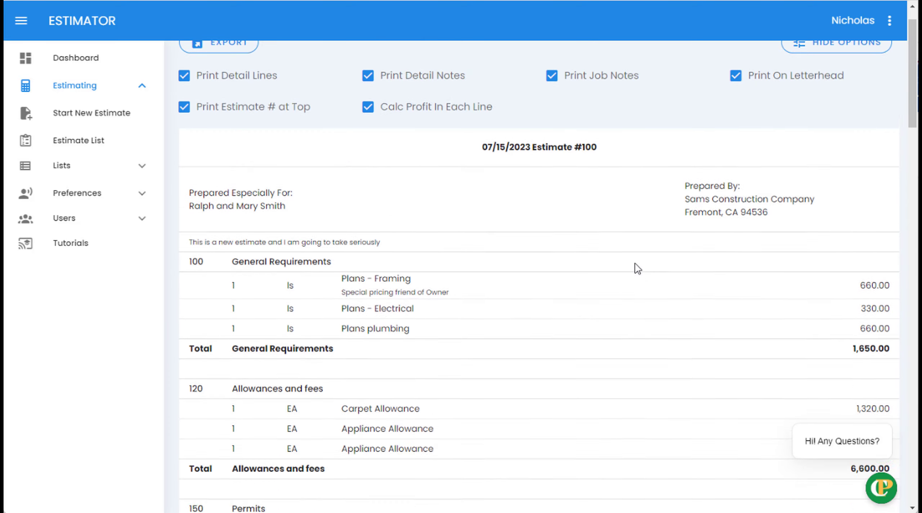
scroll(635, 264, "up", 1)
- Uncheck Calc Profit In Each Line and review the Overhead and Profit totals
left_click(372, 154)
scroll(499, 190, "down", 13)
scroll(499, 190, "down", 20)
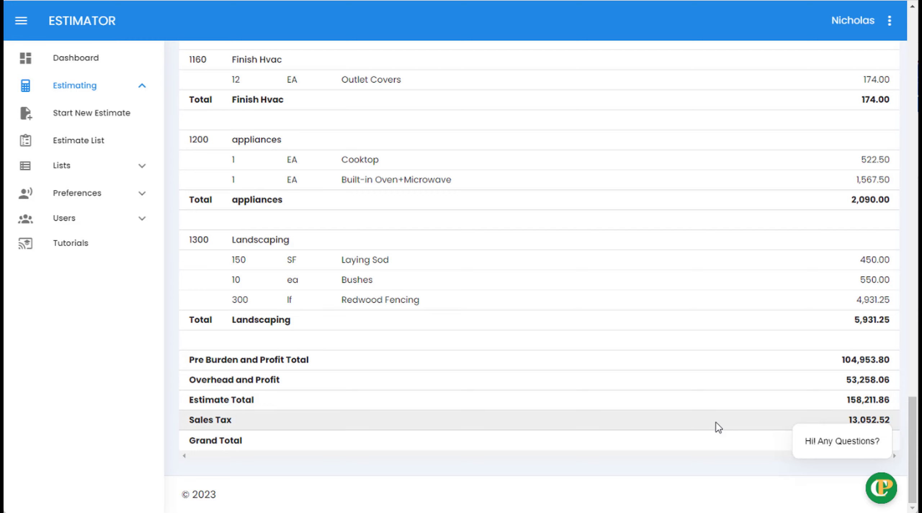
scroll(716, 423, "up", 1)
scroll(716, 422, "down", 1)
scroll(716, 422, "up", 1)
scroll(716, 423, "up", 1)
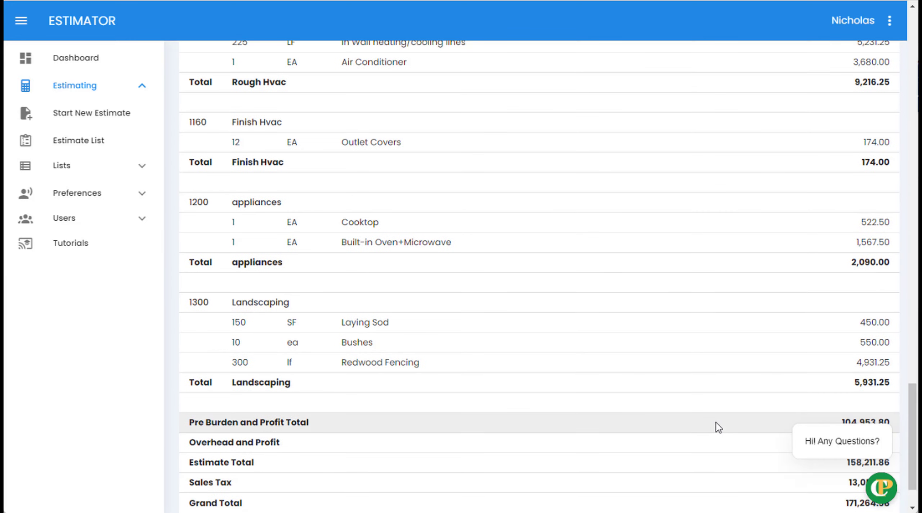
scroll(716, 423, "down", 2)
scroll(716, 424, "up", 1)
- Go back to the Estimate List and bring up estimate 100's actions menu
scroll(784, 342, "up", 3)
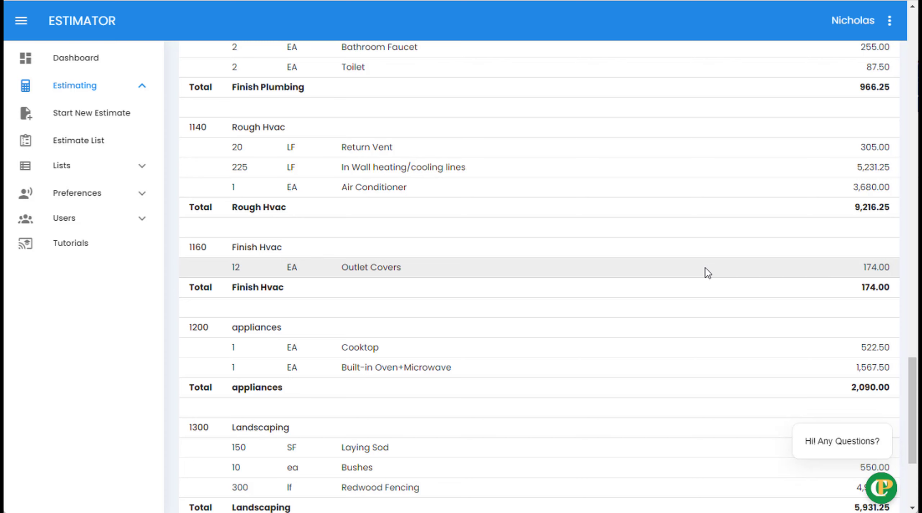
scroll(663, 173, "up", 15)
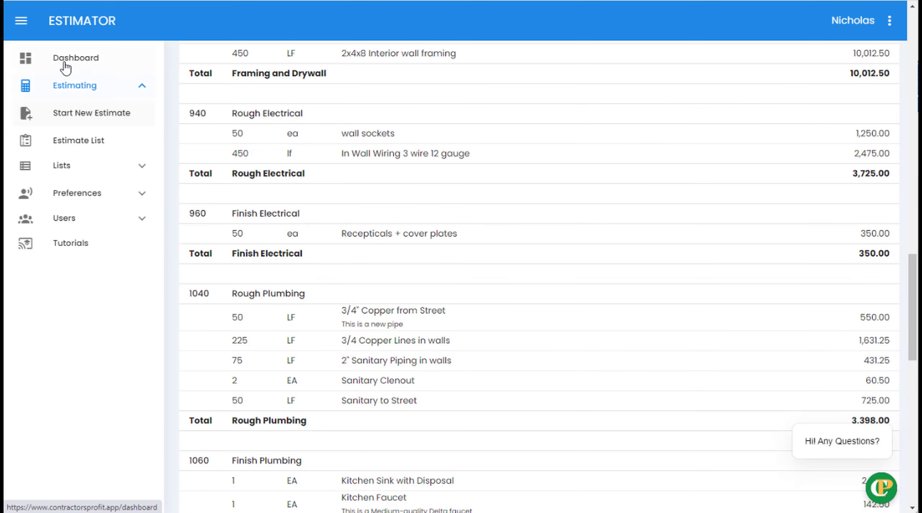
left_click(78, 141)
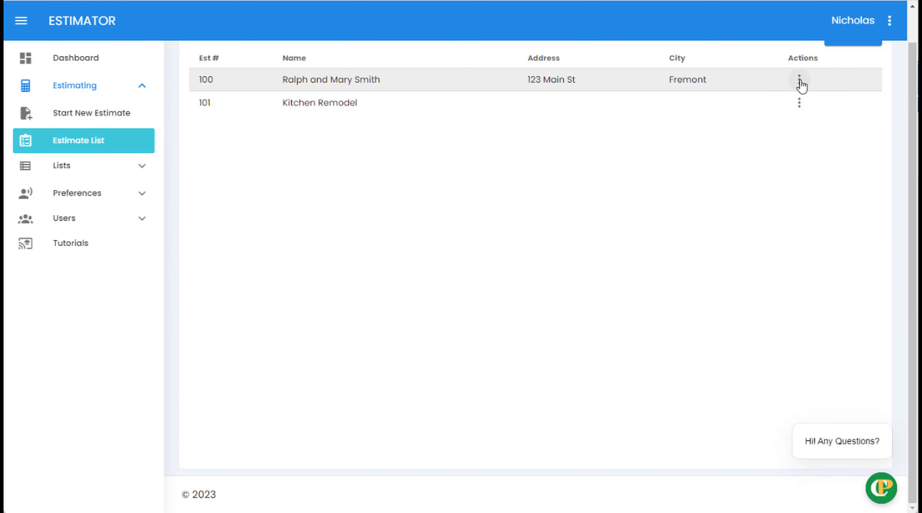
left_click(800, 81)
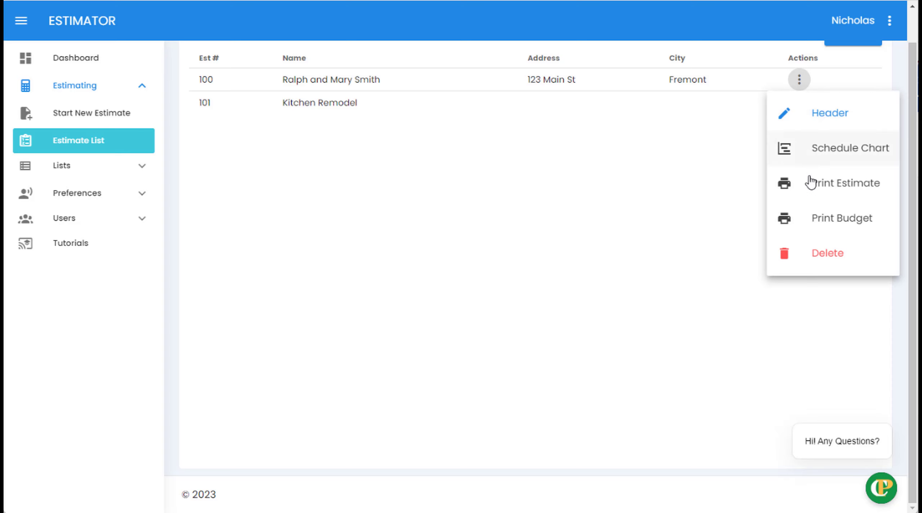
- Open estimate 100's Print Budget report and review its sections, Foundations at 33.79%
left_click(830, 220)
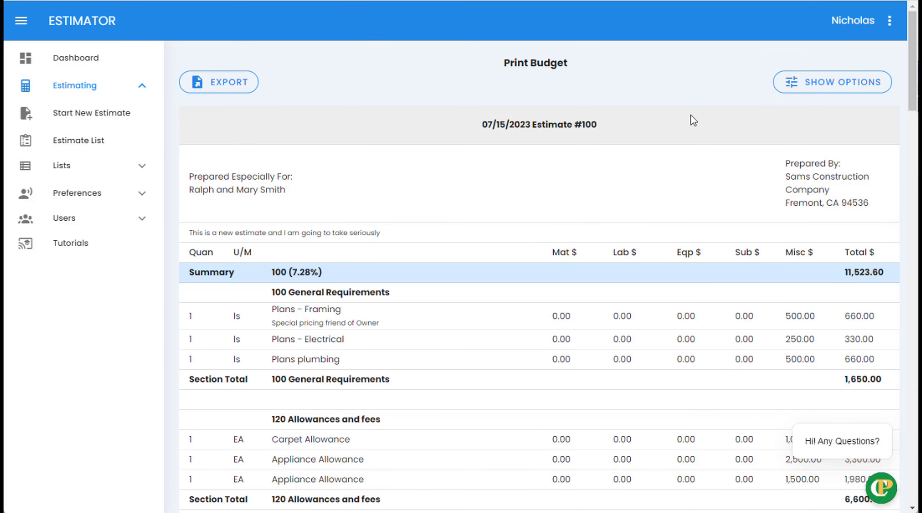
scroll(672, 115, "down", 3)
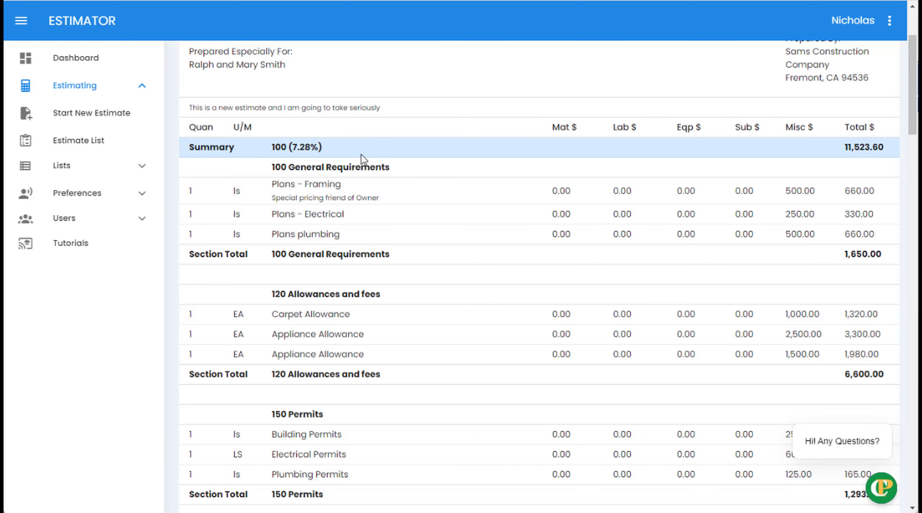
scroll(362, 159, "down", 10)
scroll(364, 162, "down", 4)
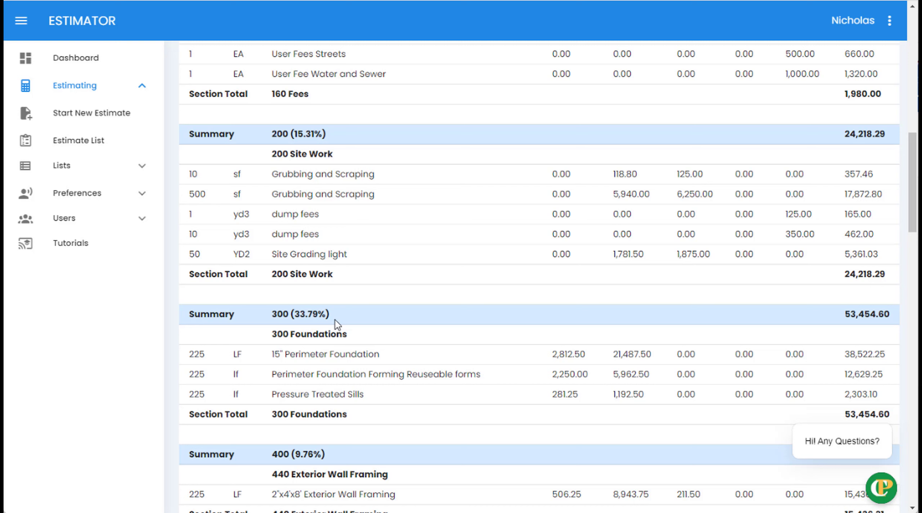
- Return to the Estimate List and start a new estimate
left_click(103, 147)
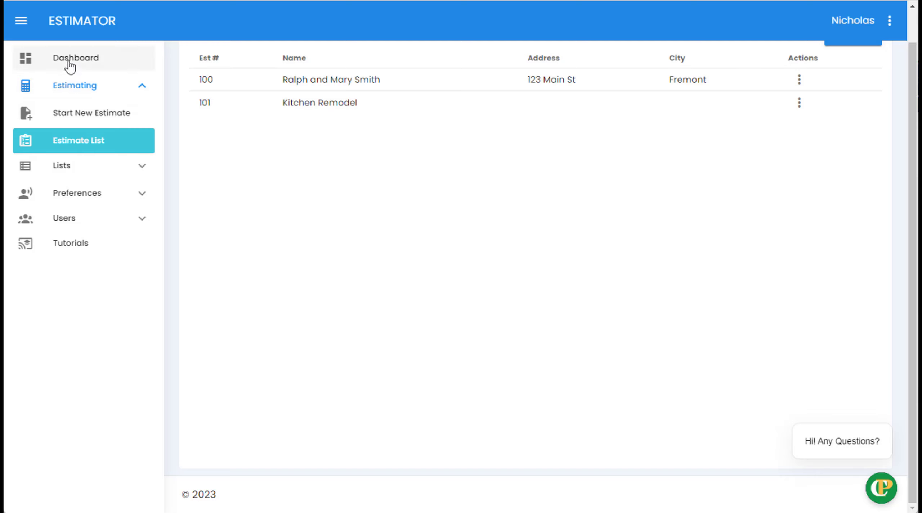
left_click(98, 120)
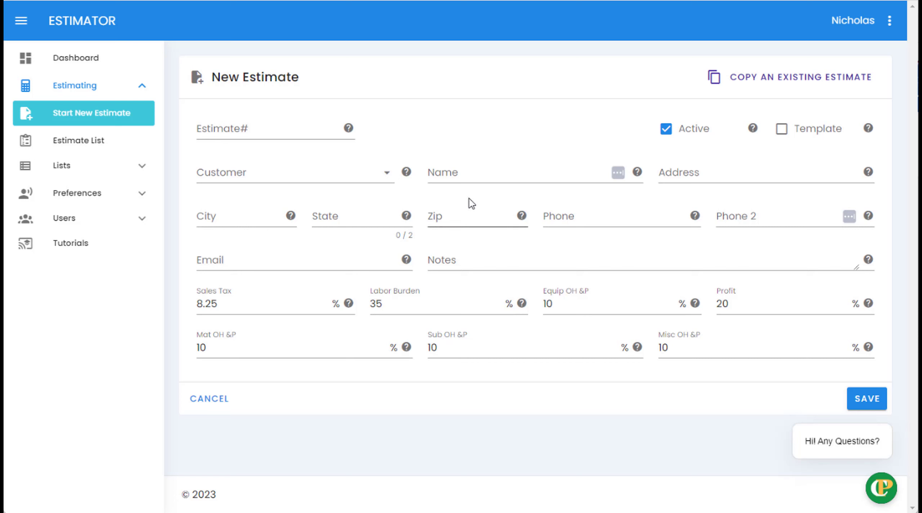
- Enter the customer's full name in the new estimate's Name field, correcting a typo
left_click(455, 176)
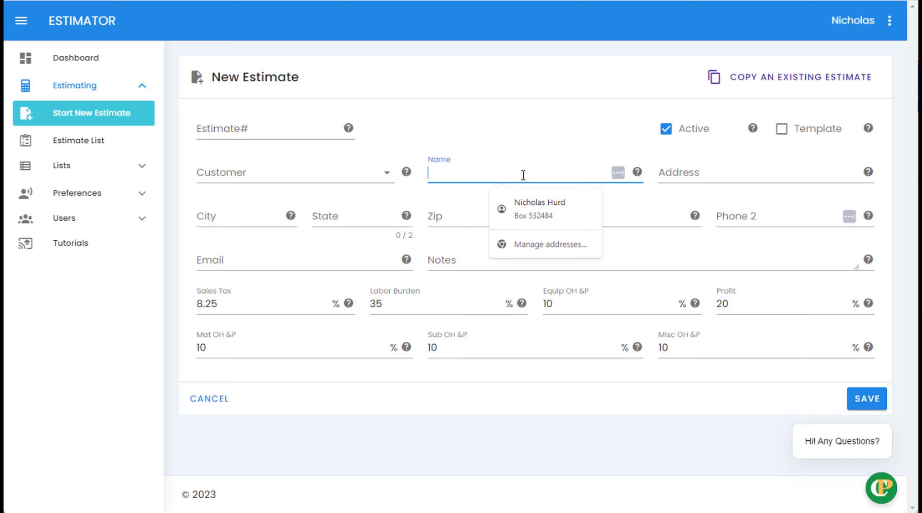
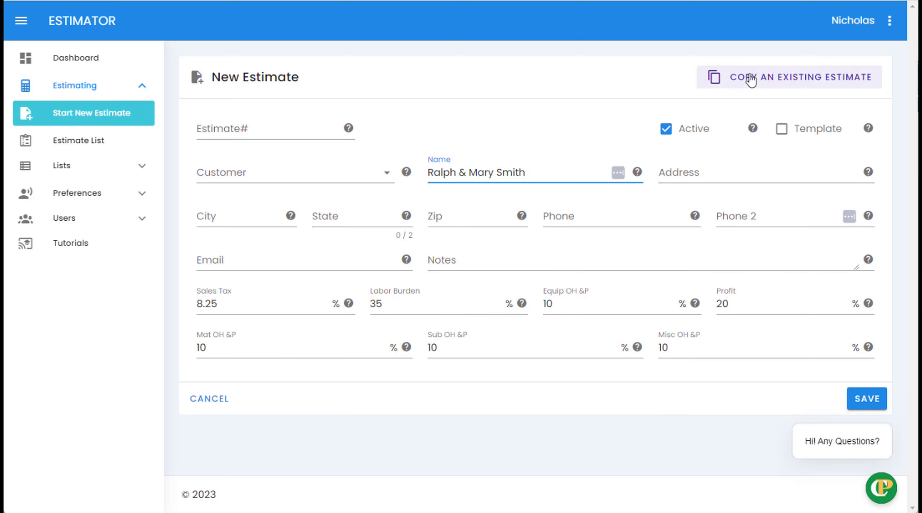
- Copy template #101 - Kitchen Remodel with updated prices, line notes and percentages, and save
left_click(769, 83)
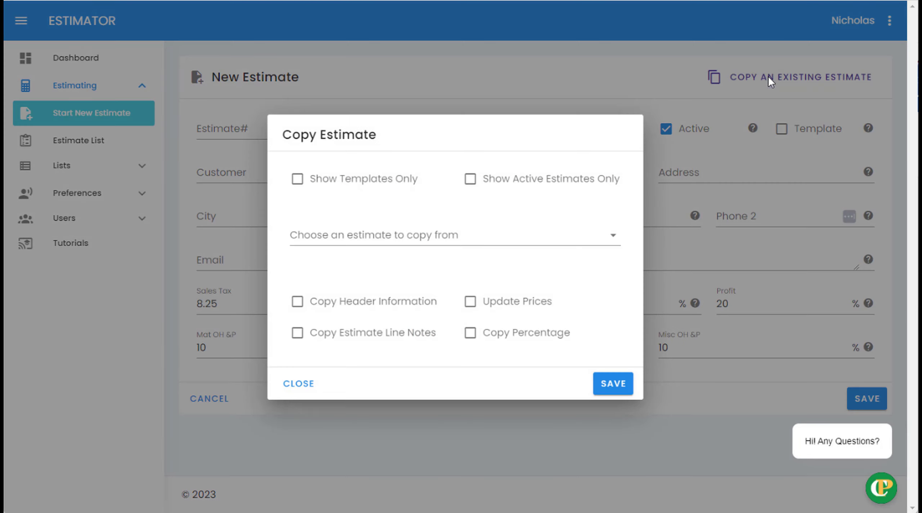
left_click(297, 179)
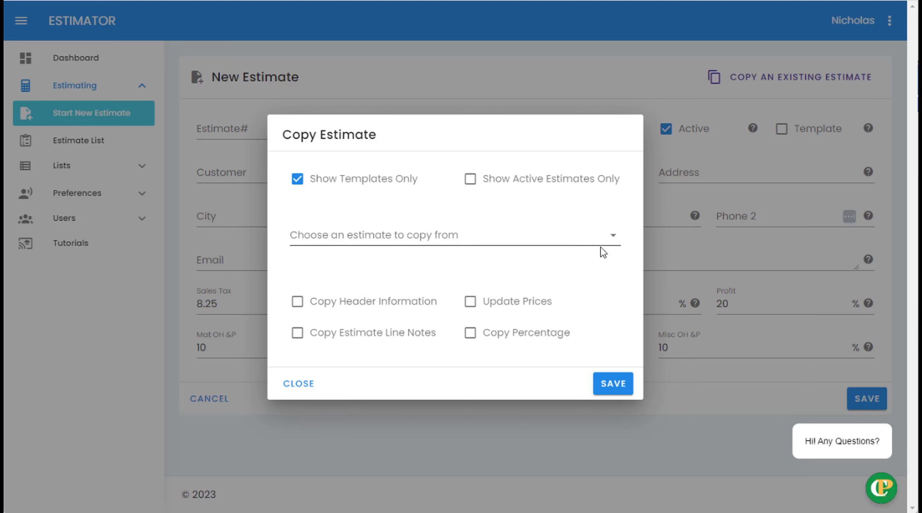
left_click(614, 236)
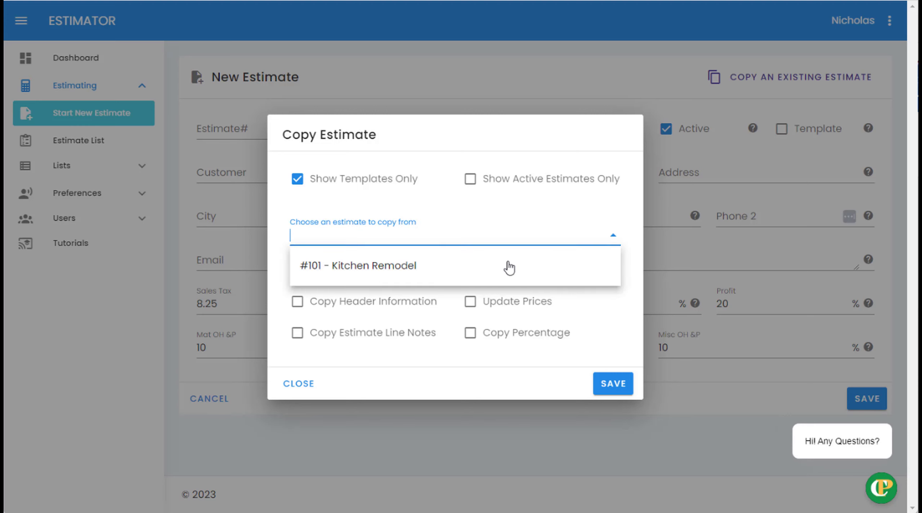
left_click(384, 267)
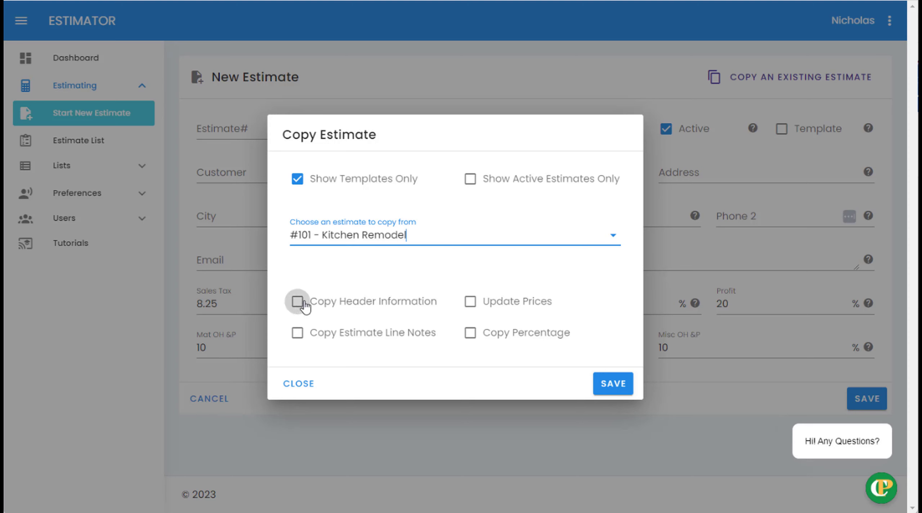
left_click(476, 310)
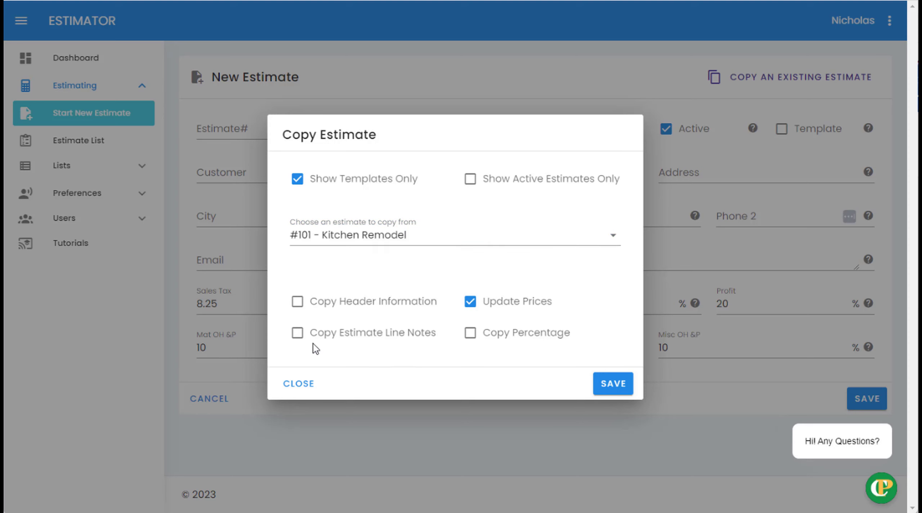
left_click(297, 332)
left_click(475, 338)
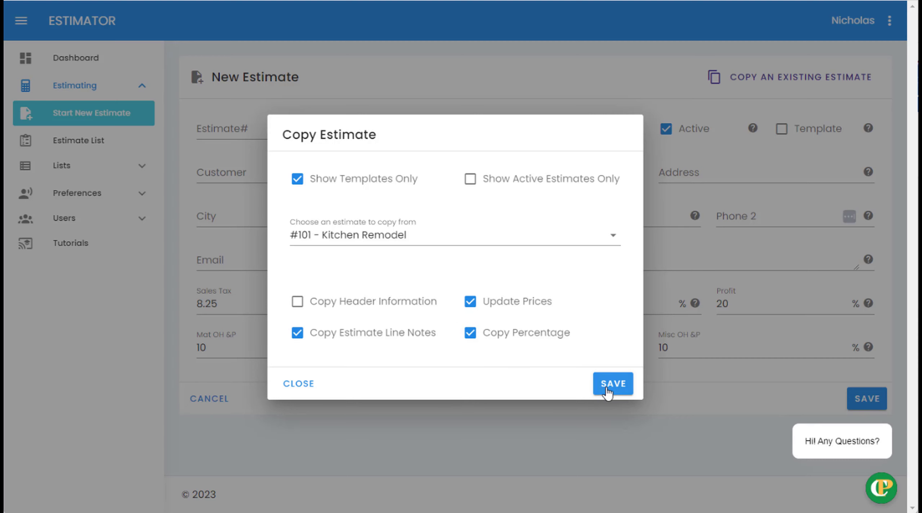
left_click(620, 383)
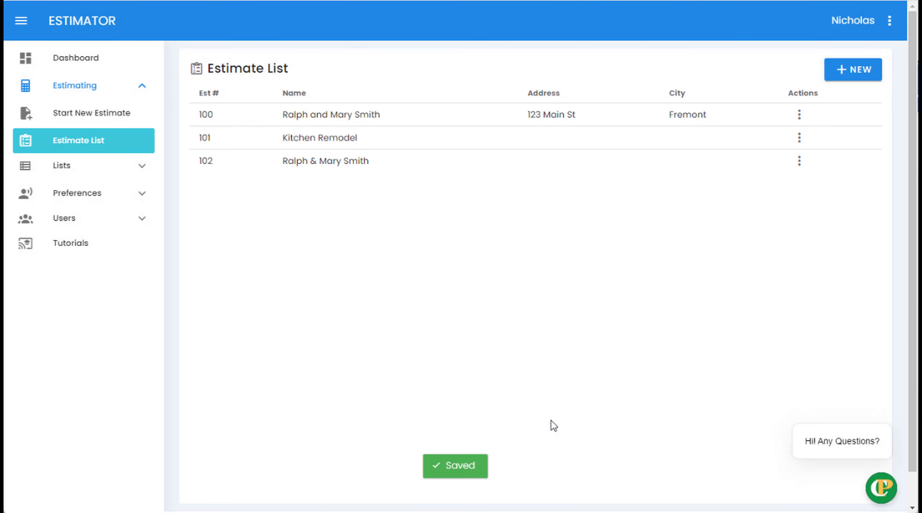
- Open estimate 102 and review its copied kitchen line items totalling 4481.19
left_click(349, 167)
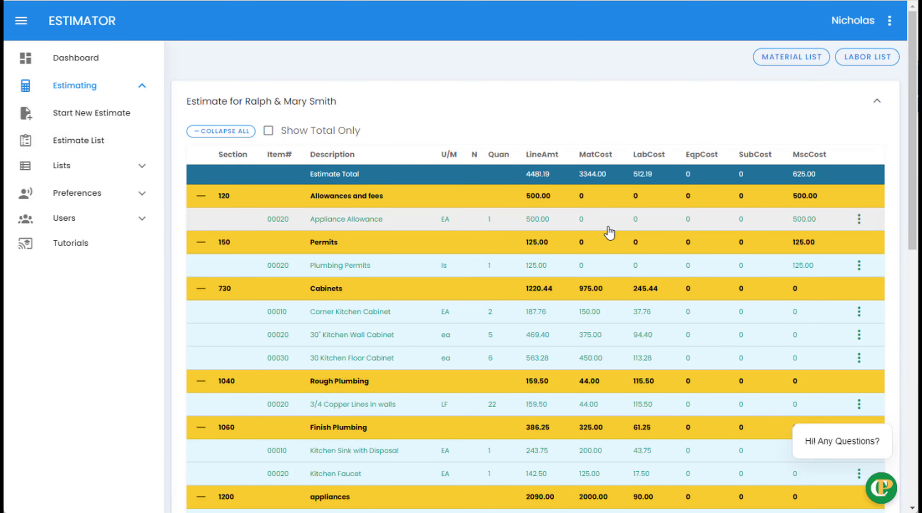
scroll(604, 252, "down", 6)
scroll(603, 281, "up", 4)
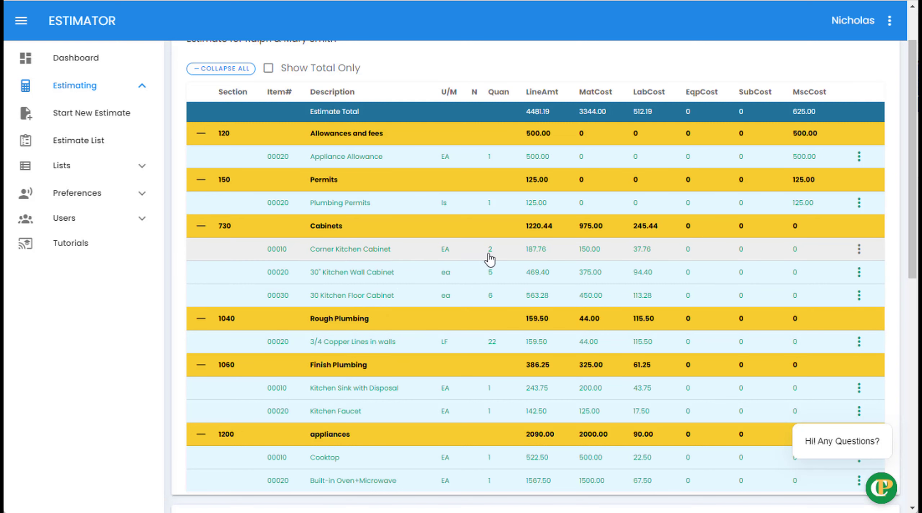
- Set the Corner Kitchen Cabinet quantity to 3 and save, making Cabinets 1314.32
left_click(378, 251)
left_click_drag(275, 111, 249, 117)
type("3")
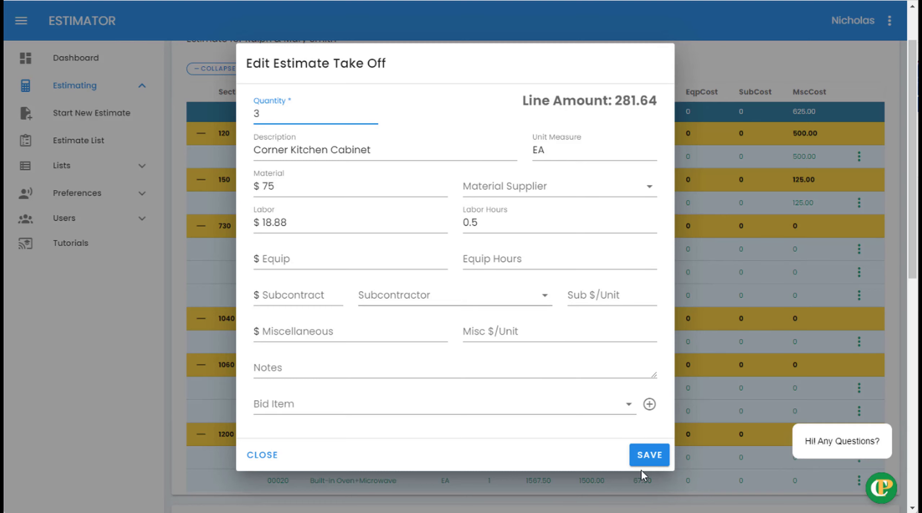
left_click(634, 457)
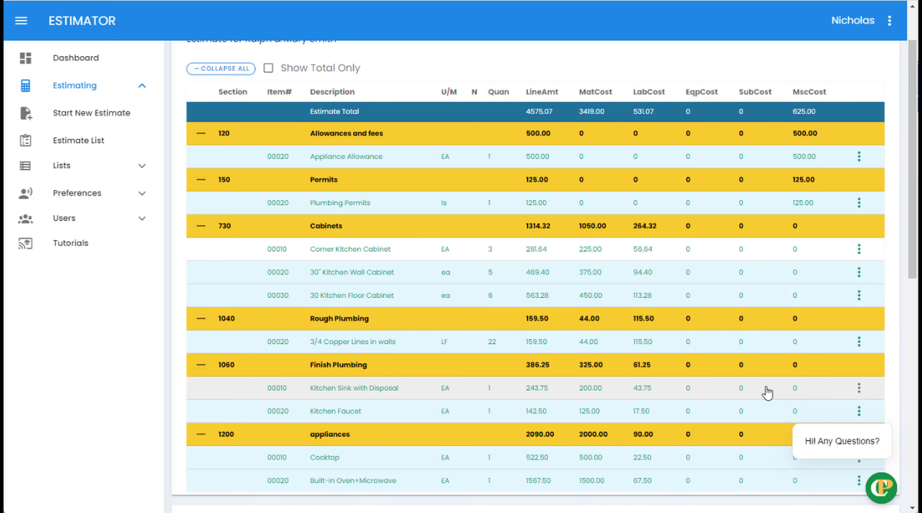
- Review estimate 102 at its 4575.07 total, then go back to the Estimate List
scroll(767, 392, "down", 2)
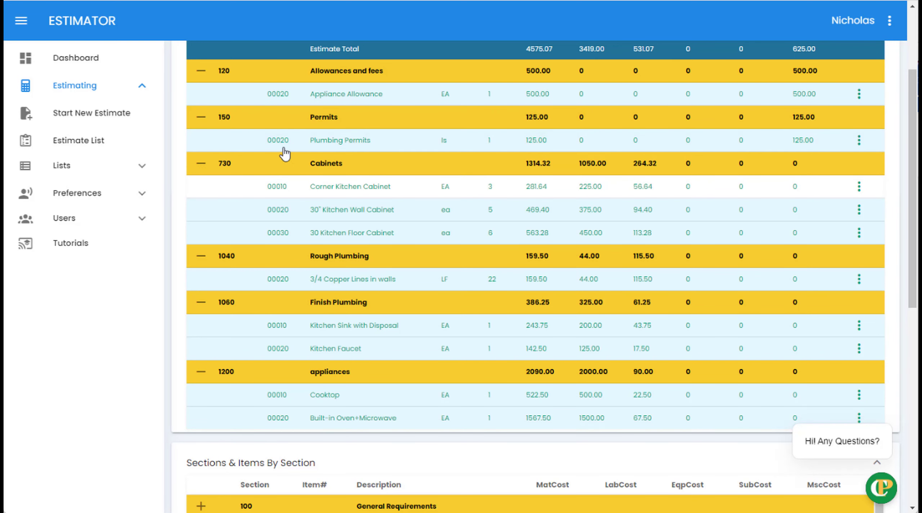
scroll(356, 148, "down", 4)
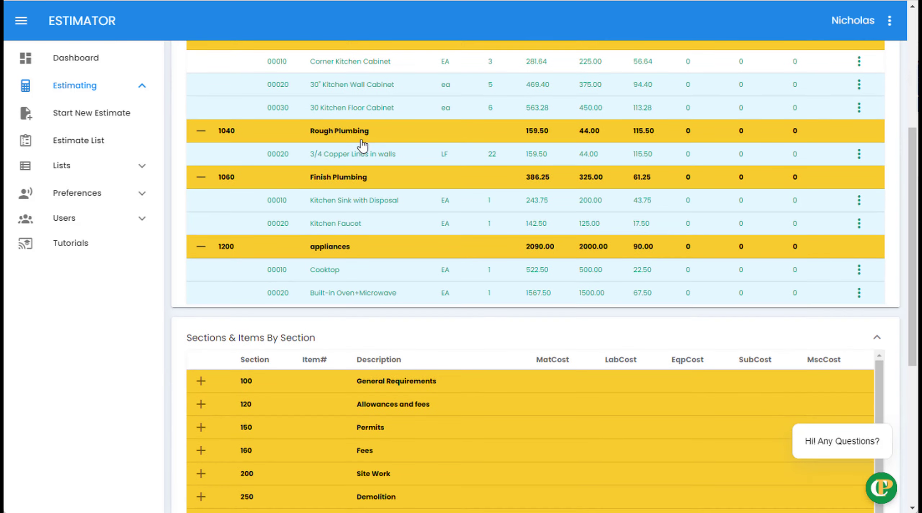
scroll(362, 146, "up", 8)
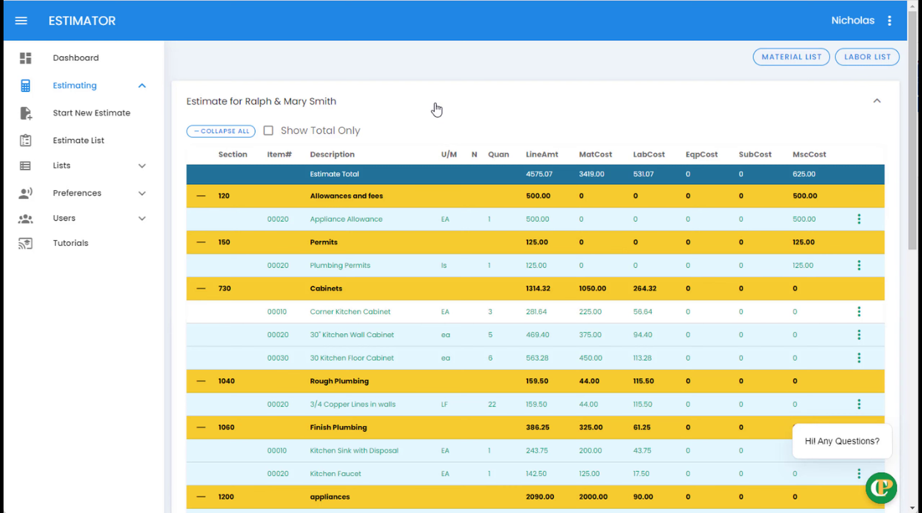
left_click(92, 142)
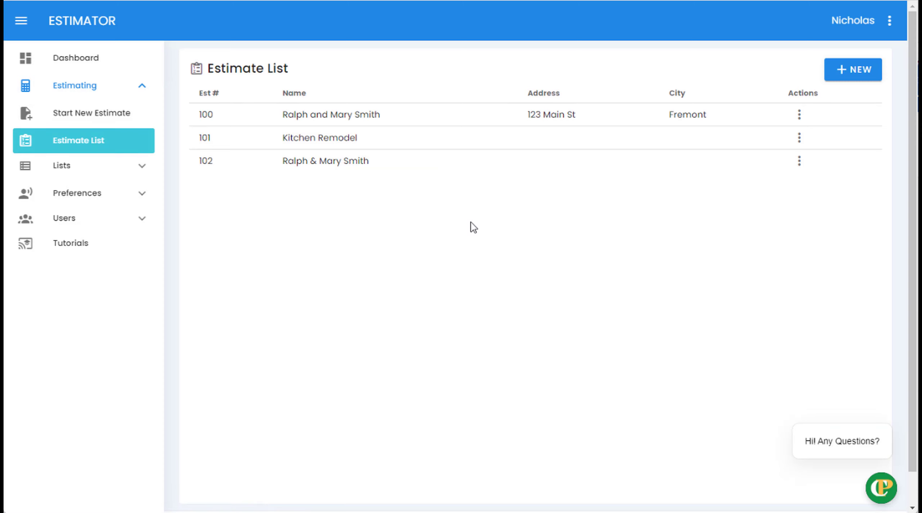